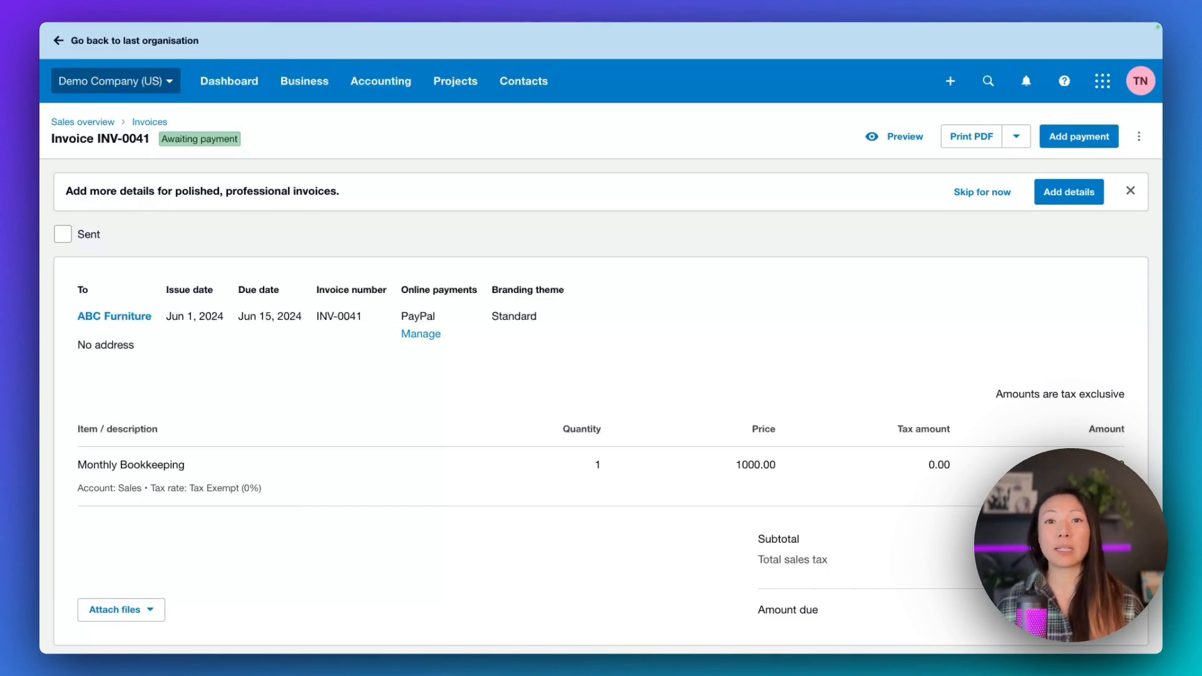
# - Review the ABC Furniture invoice for Monthly Bookkeeping and open it for editing
pyautogui.scroll(-2, 490, 349)
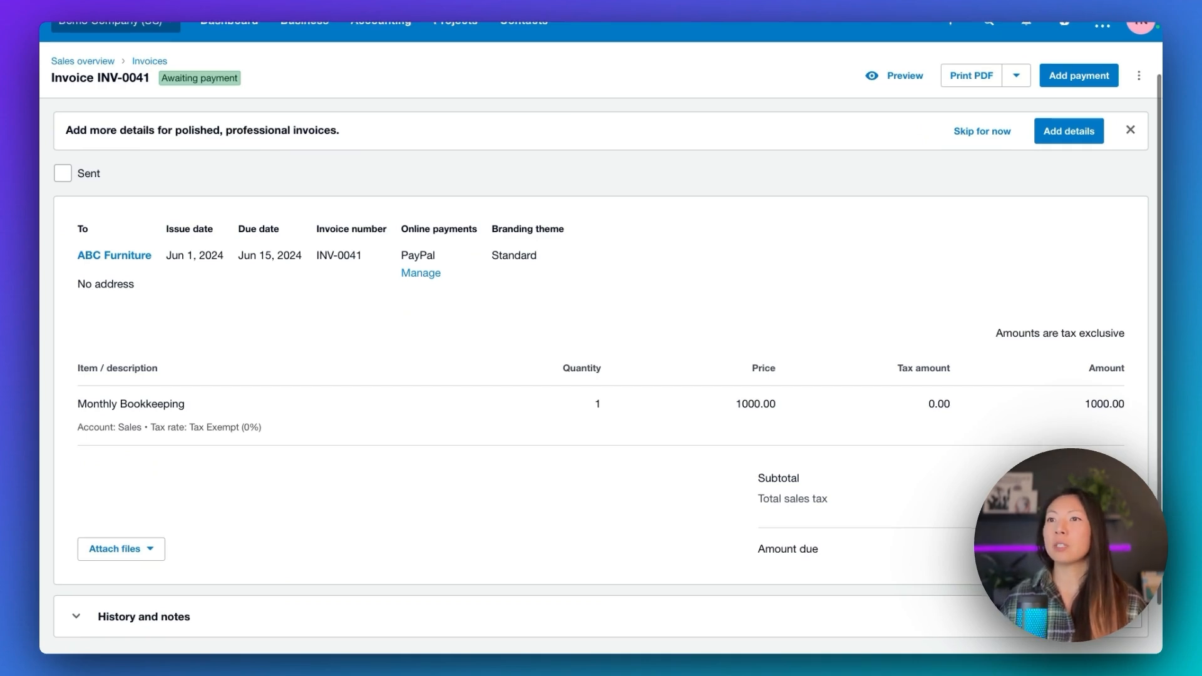
pyautogui.scroll(-2, 501, 351)
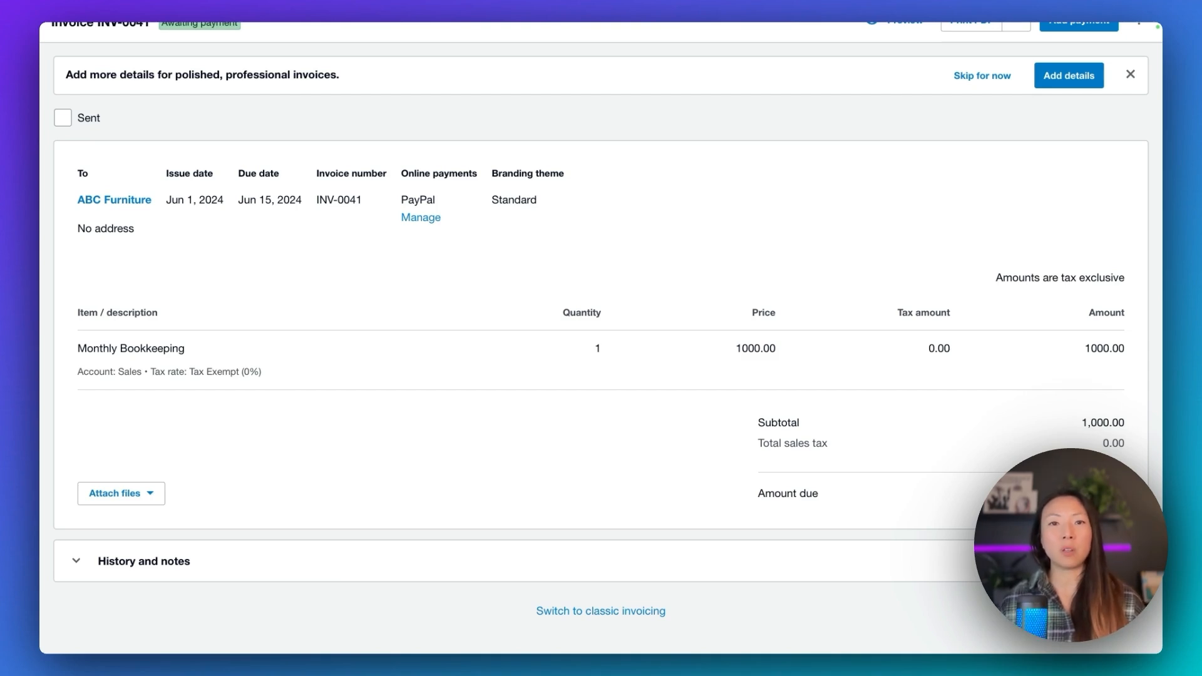
pyautogui.scroll(3, 851, 348)
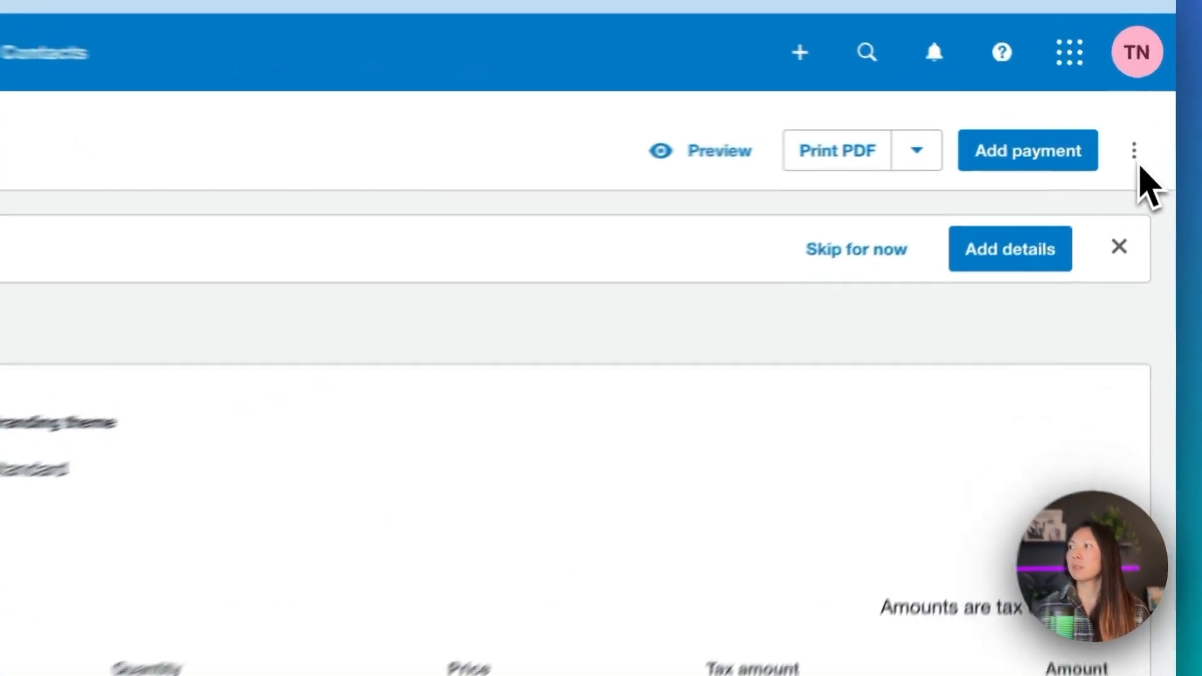
pyautogui.click(1135, 154)
pyautogui.click(885, 245)
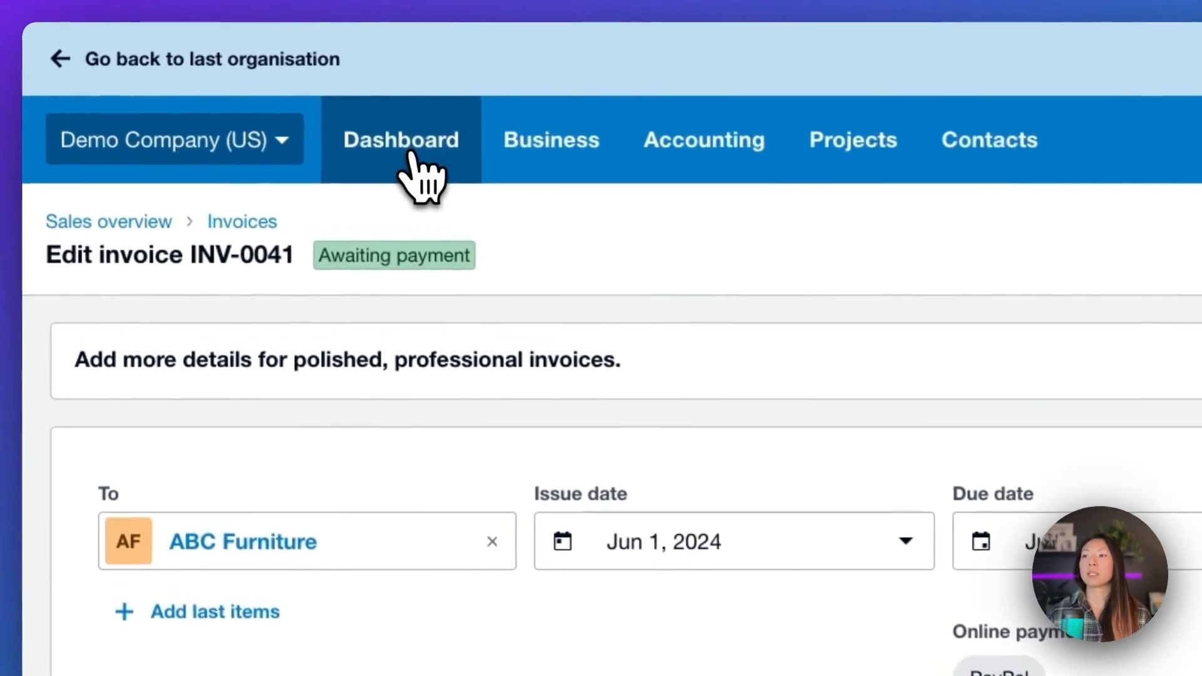
# - Open the Checking Account's items to reconcile from the dashboard and find the Jun 14 Stripe Transfer receipt
pyautogui.click(233, 86)
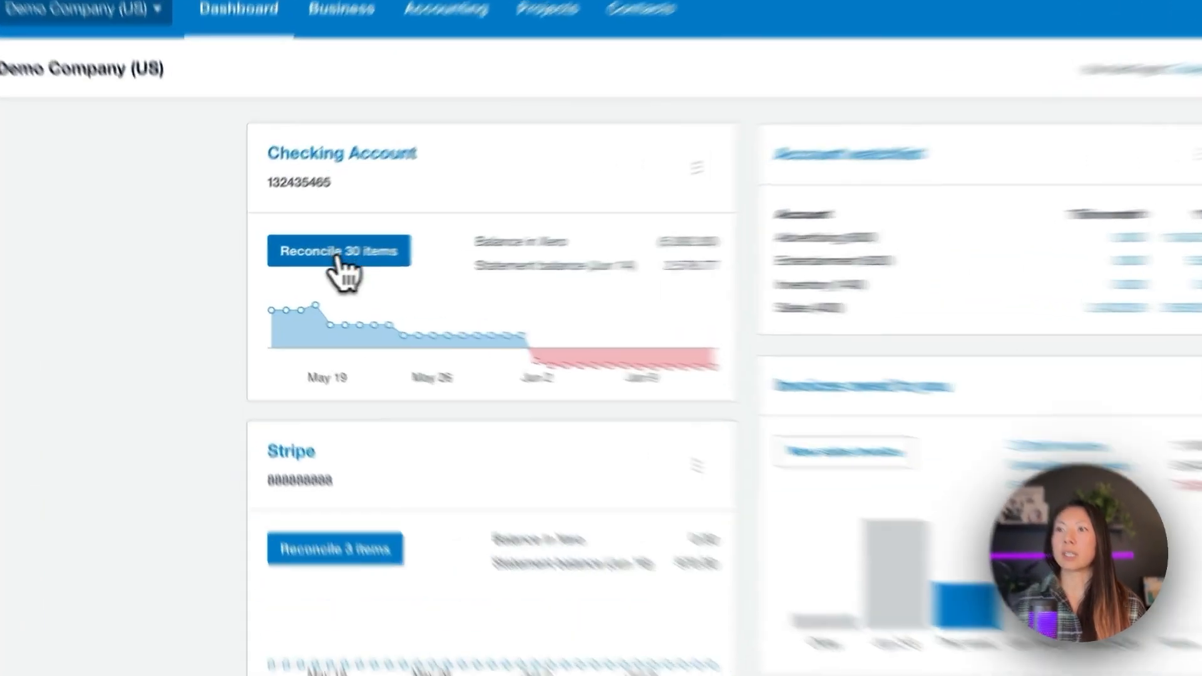
pyautogui.click(338, 257)
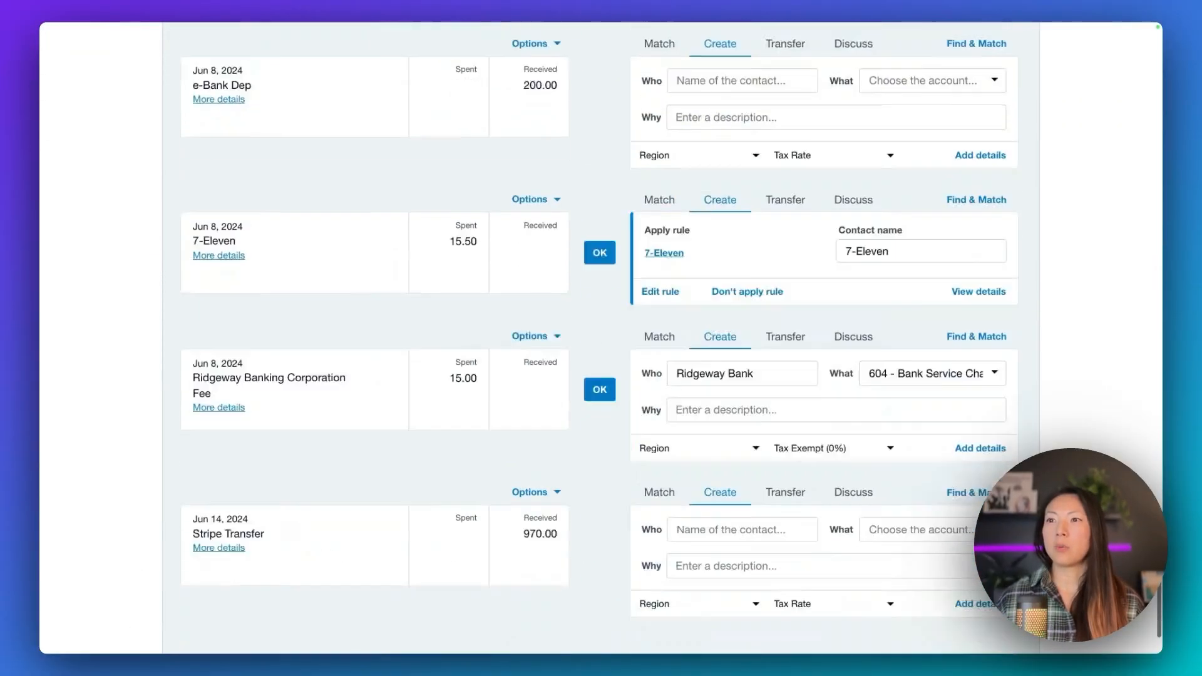
pyautogui.scroll(-2, 601, 338)
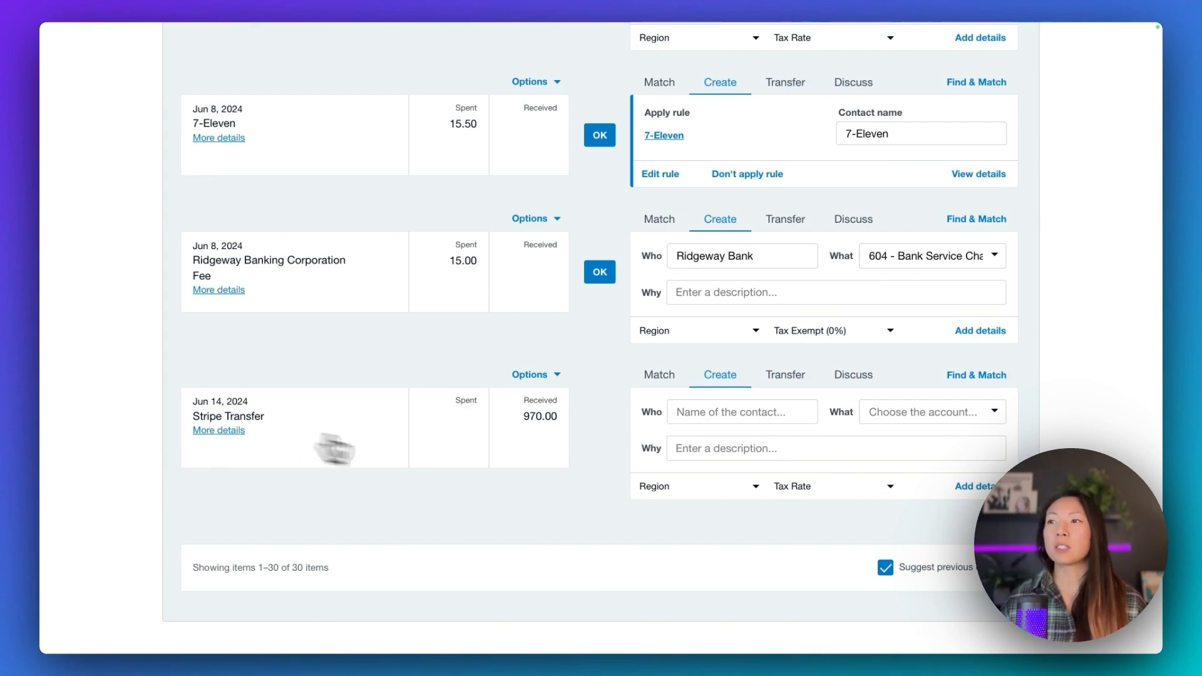
# - Try coding the Jun 14 Stripe Transfer receipt to account 400 - Sales and clear the chosen account
pyautogui.click(889, 413)
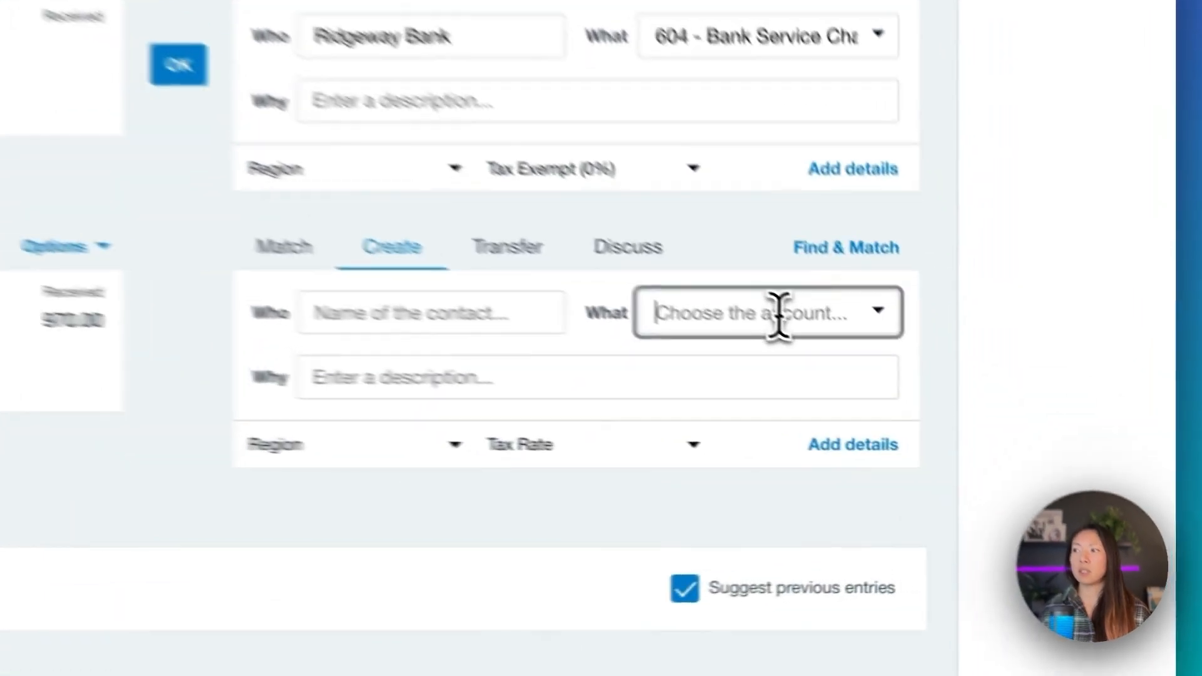
pyautogui.write('sales')
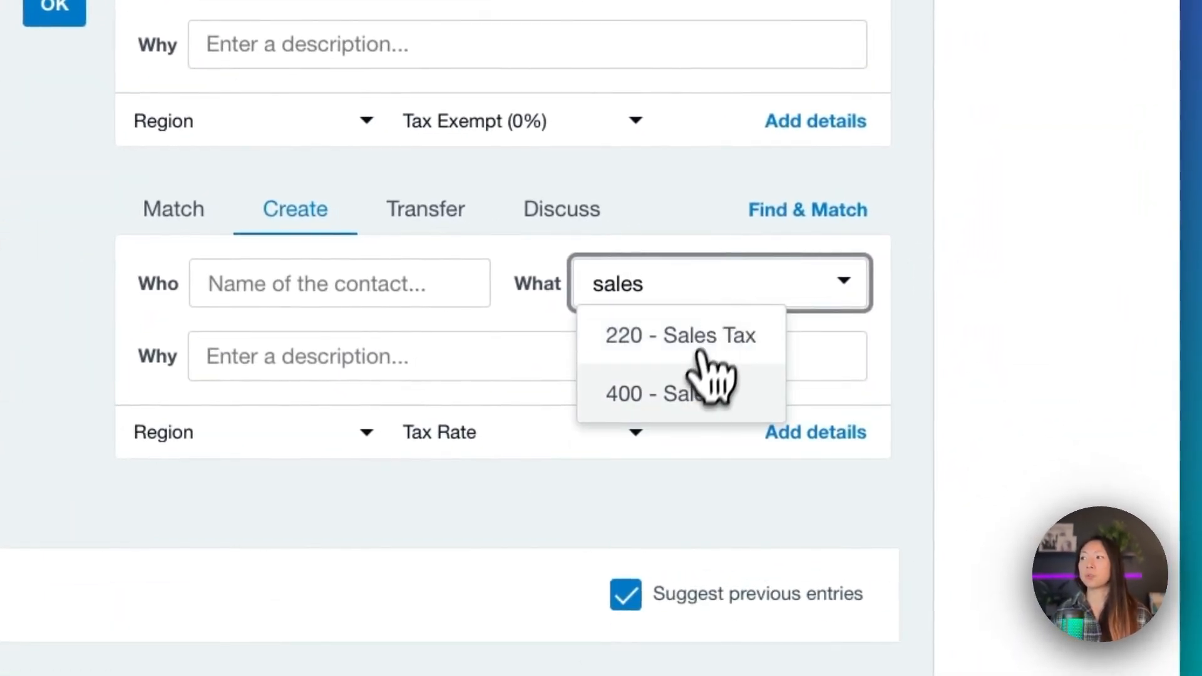
pyautogui.click(701, 391)
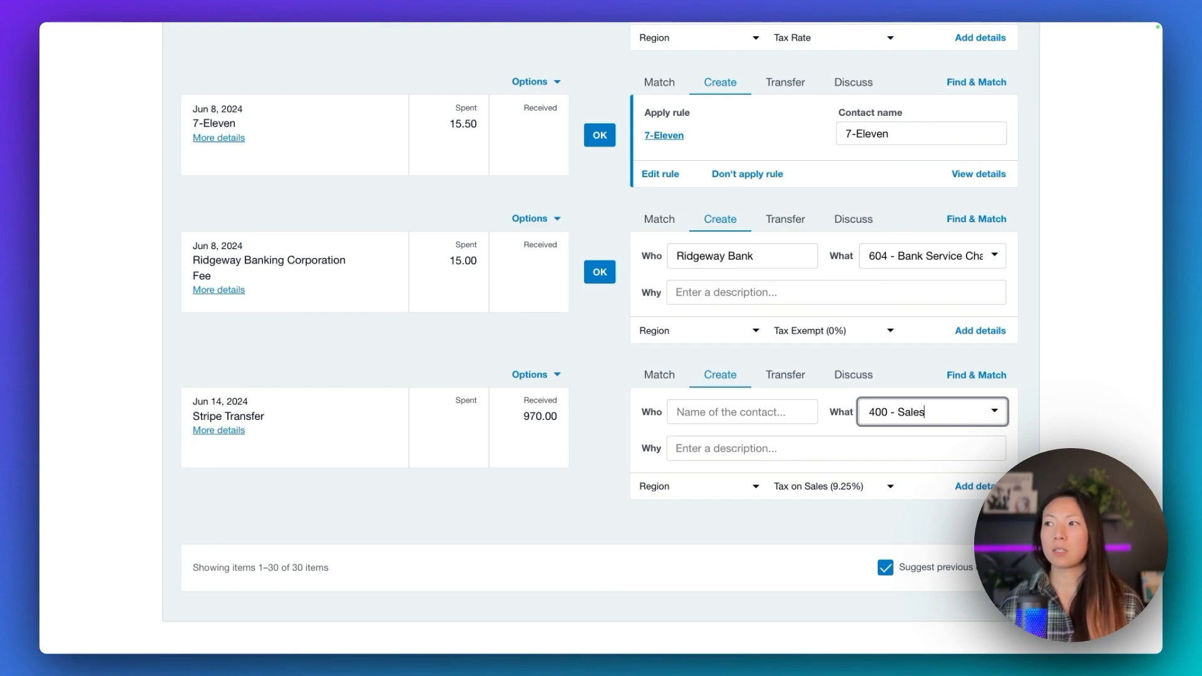
pyautogui.click(958, 421)
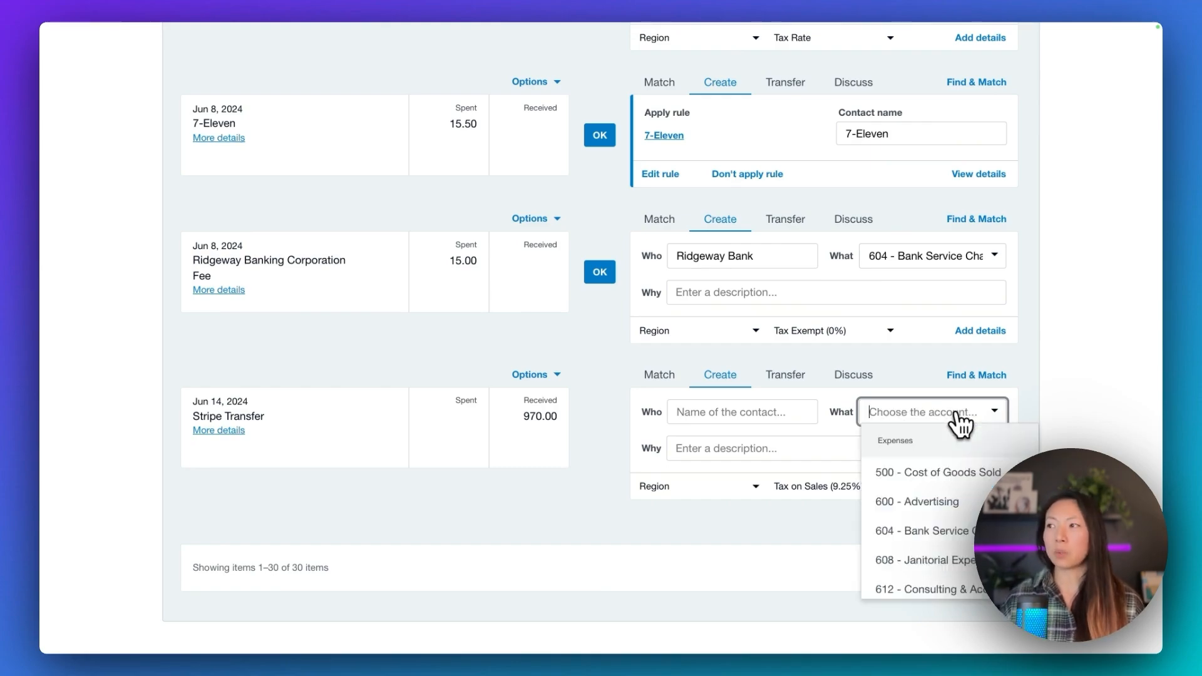
# - Switch the reconciliation from the Checking Account to the Stripe account
pyautogui.scroll(15, 570, 493)
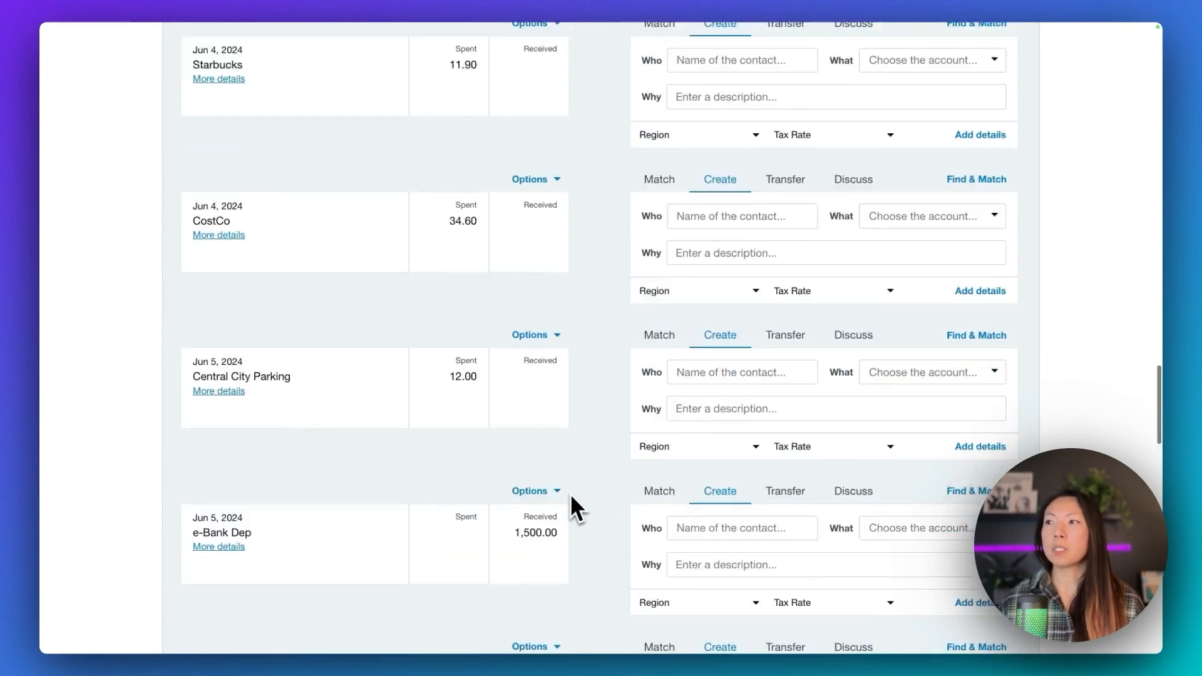
pyautogui.scroll(15, 570, 493)
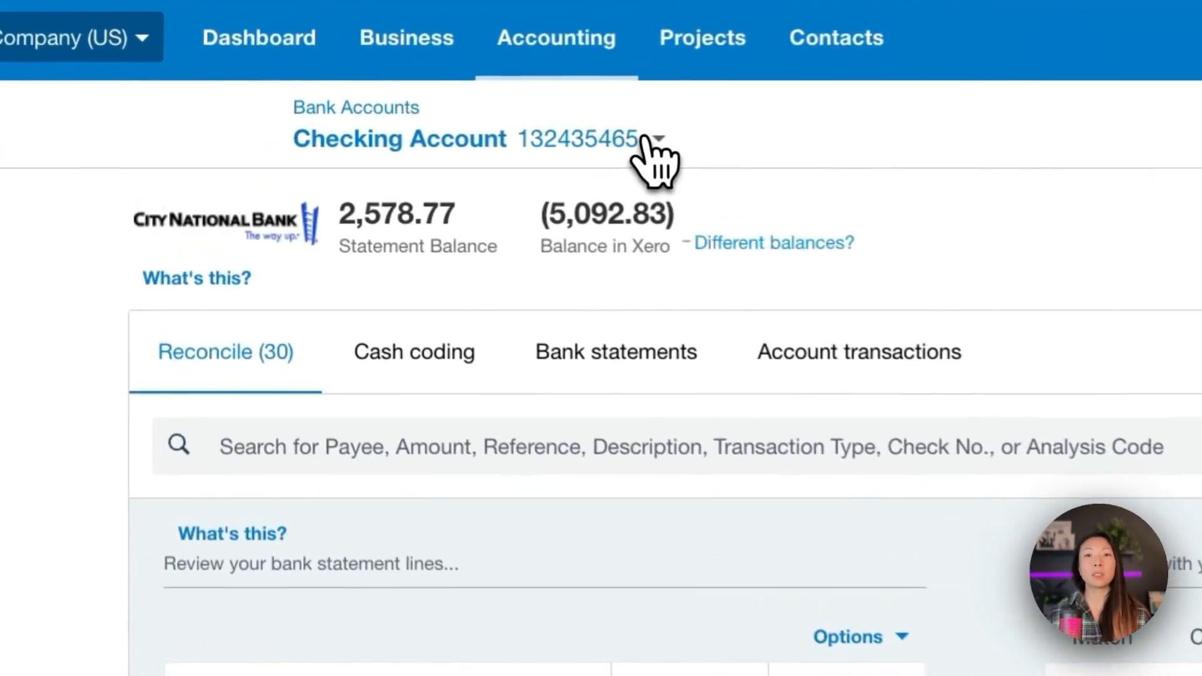
pyautogui.click(649, 140)
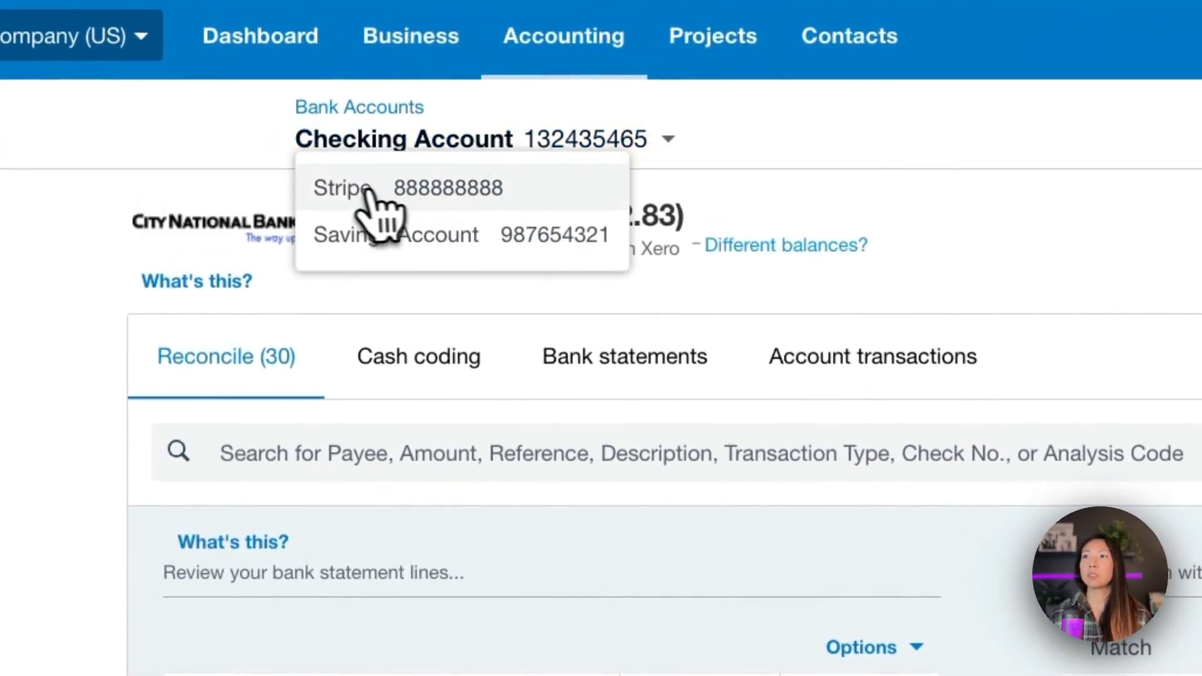
pyautogui.click(366, 191)
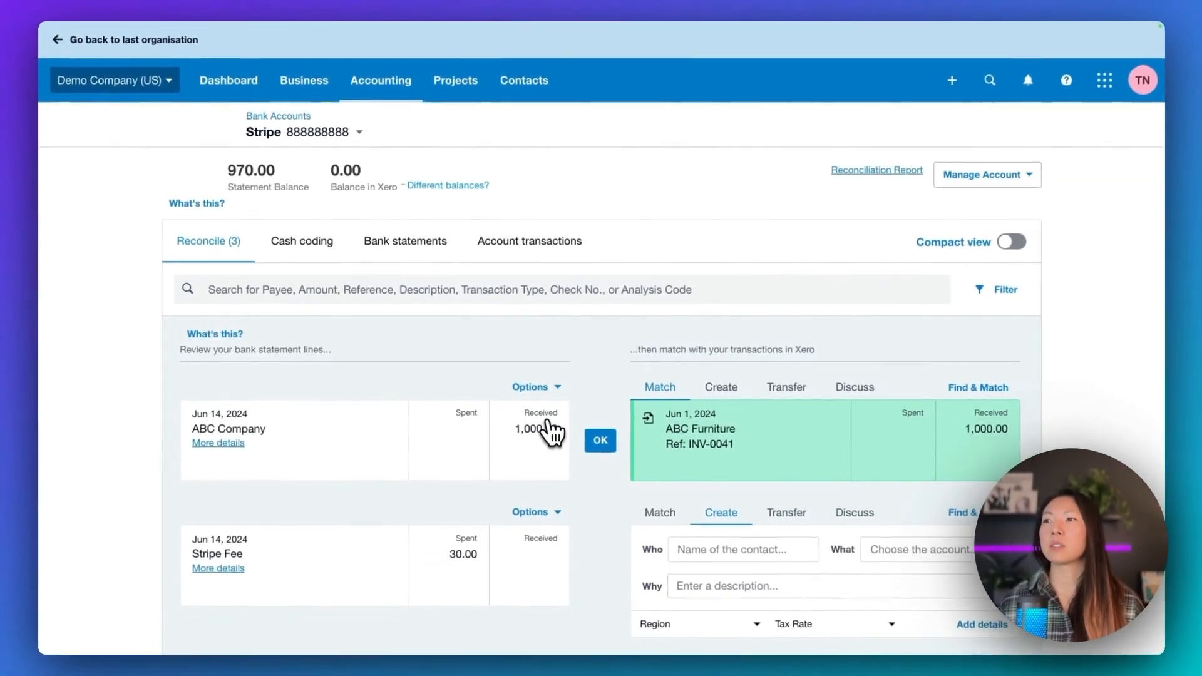
# - Reconcile the ABC Company receipt of 1,000.00 with the suggested ABC Furniture invoice
pyautogui.scroll(-3, 603, 451)
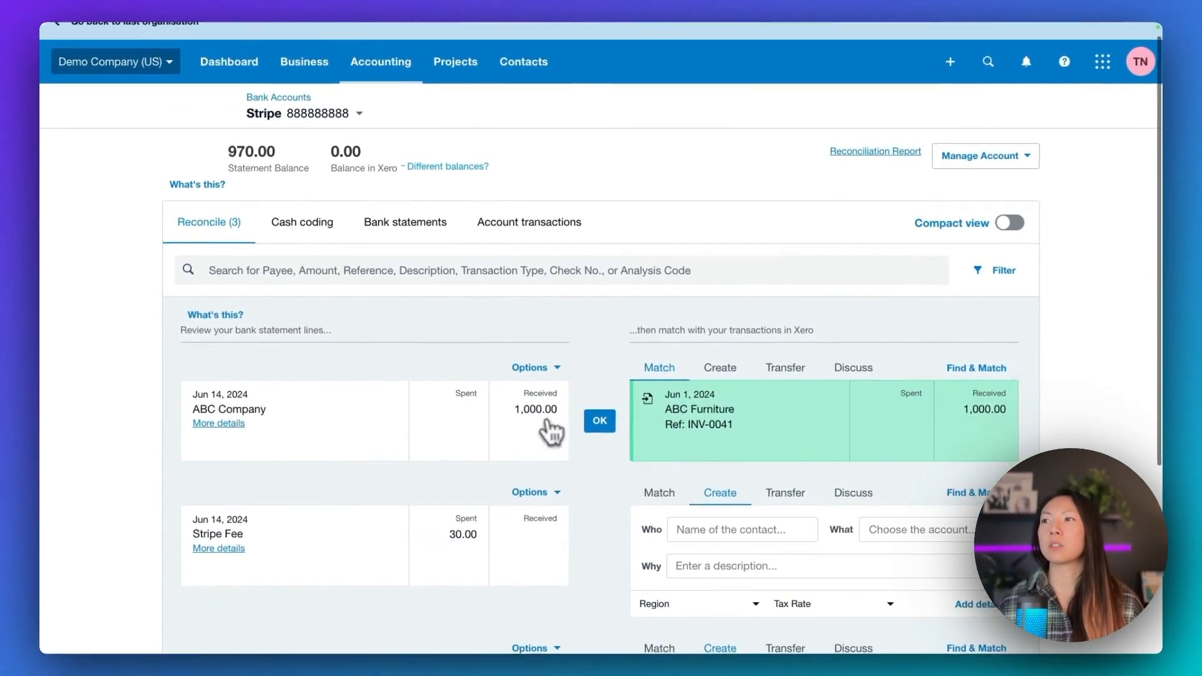
pyautogui.scroll(-1, 601, 376)
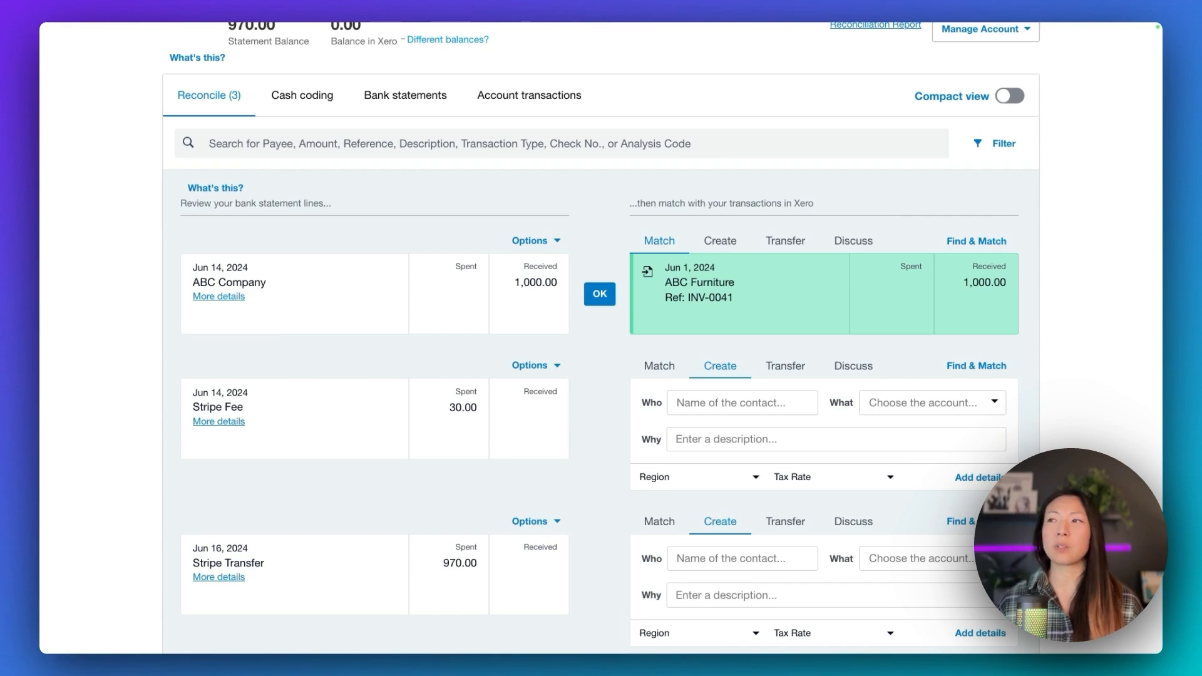
pyautogui.scroll(-1, 600, 338)
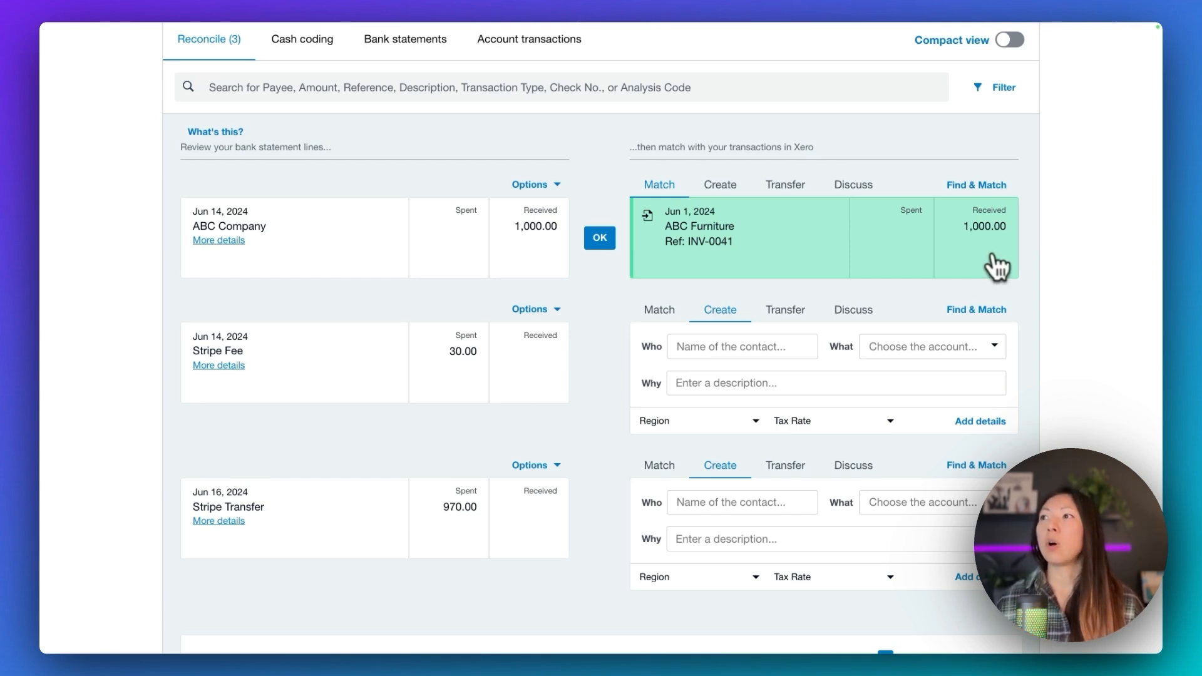
pyautogui.click(600, 241)
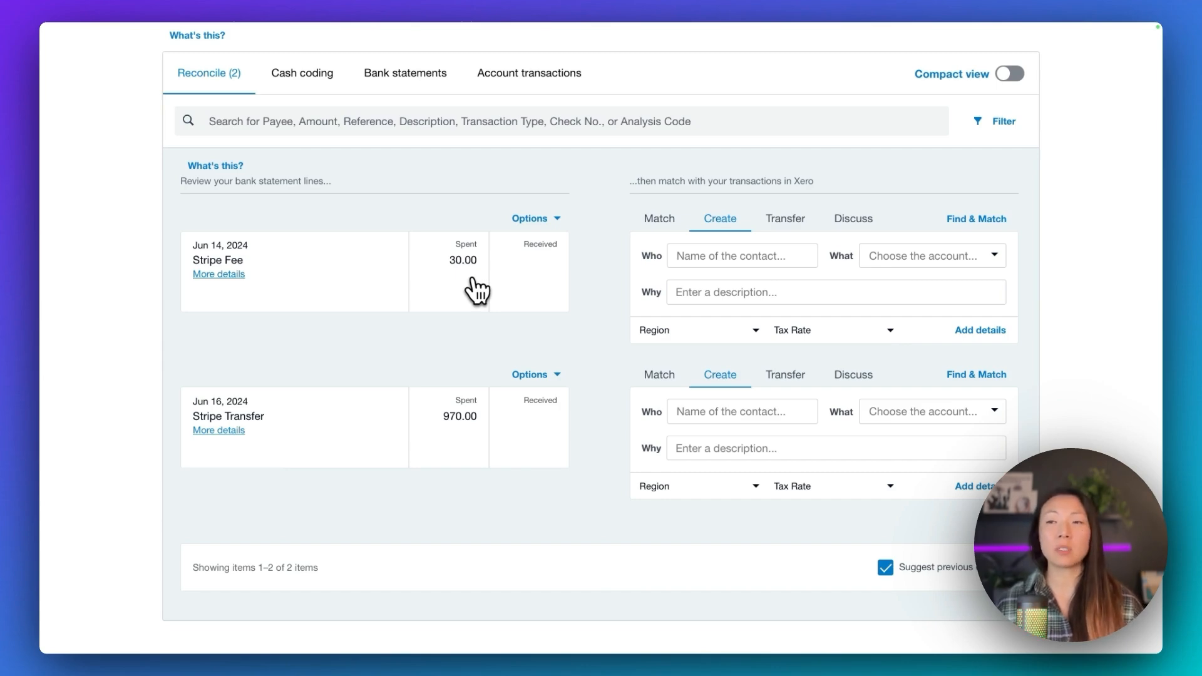
# - Code the 30.00 Stripe Fee line to account 604 - Bank Service Charges
pyautogui.click(940, 257)
pyautogui.write('fee')
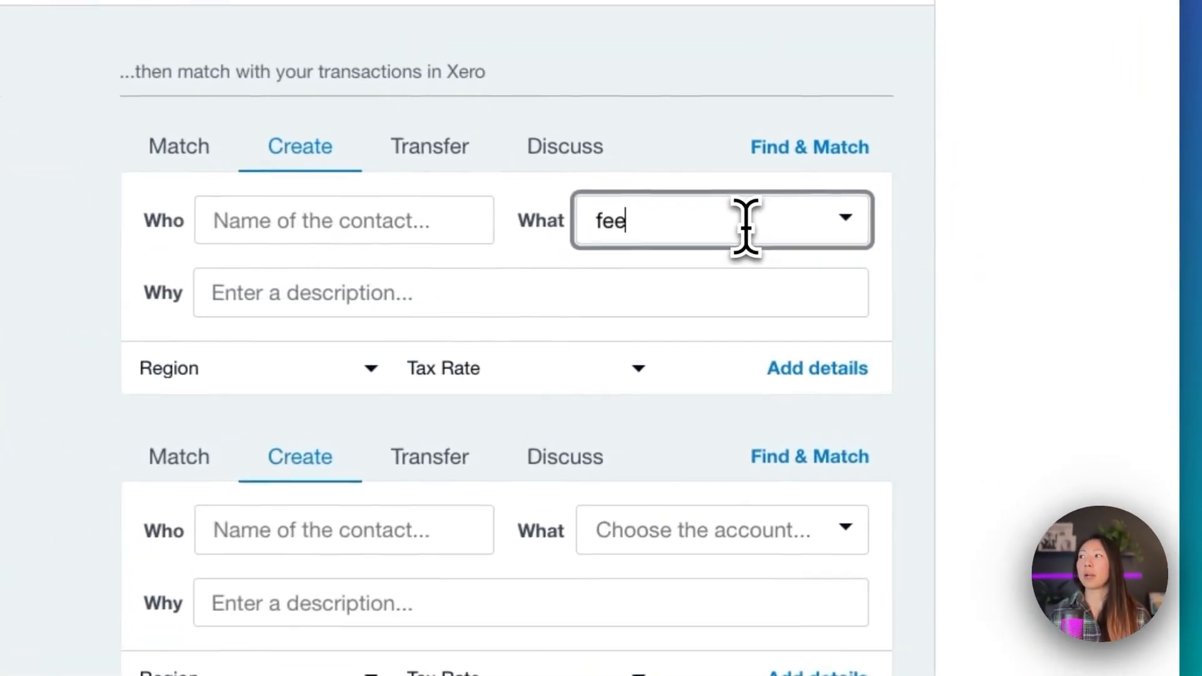
pyautogui.press('BackSpace')
pyautogui.press('BackSpace')
pyautogui.press('BackSpace')
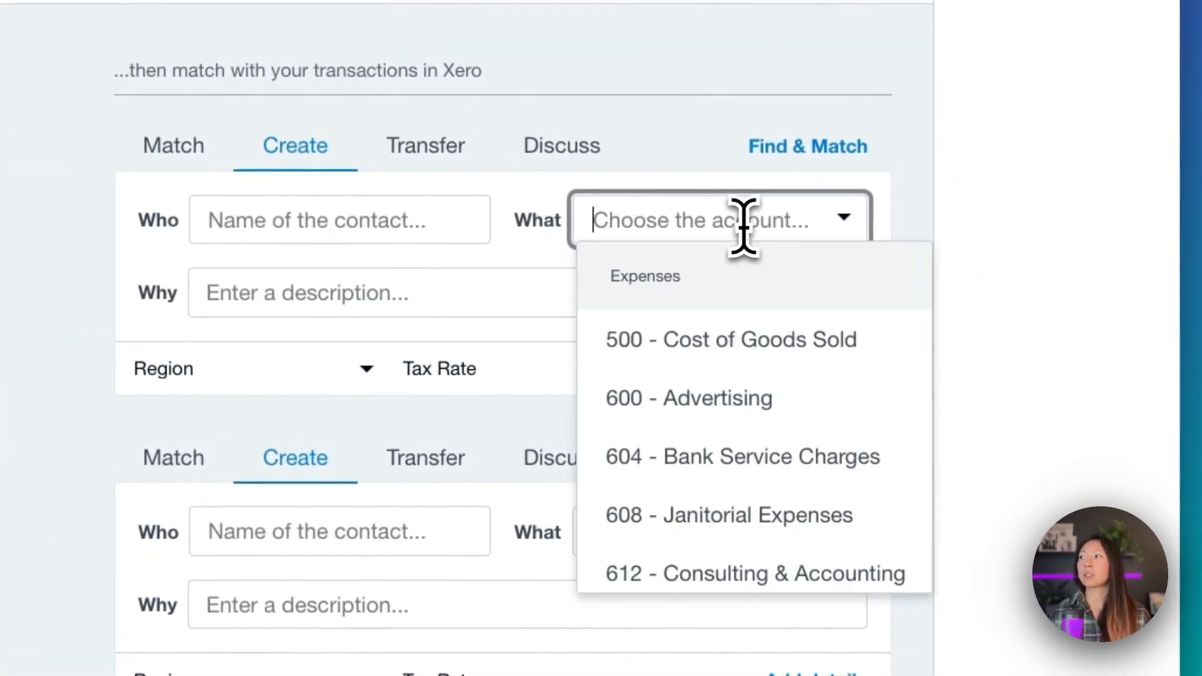
pyautogui.write('bank')
pyautogui.click(739, 266)
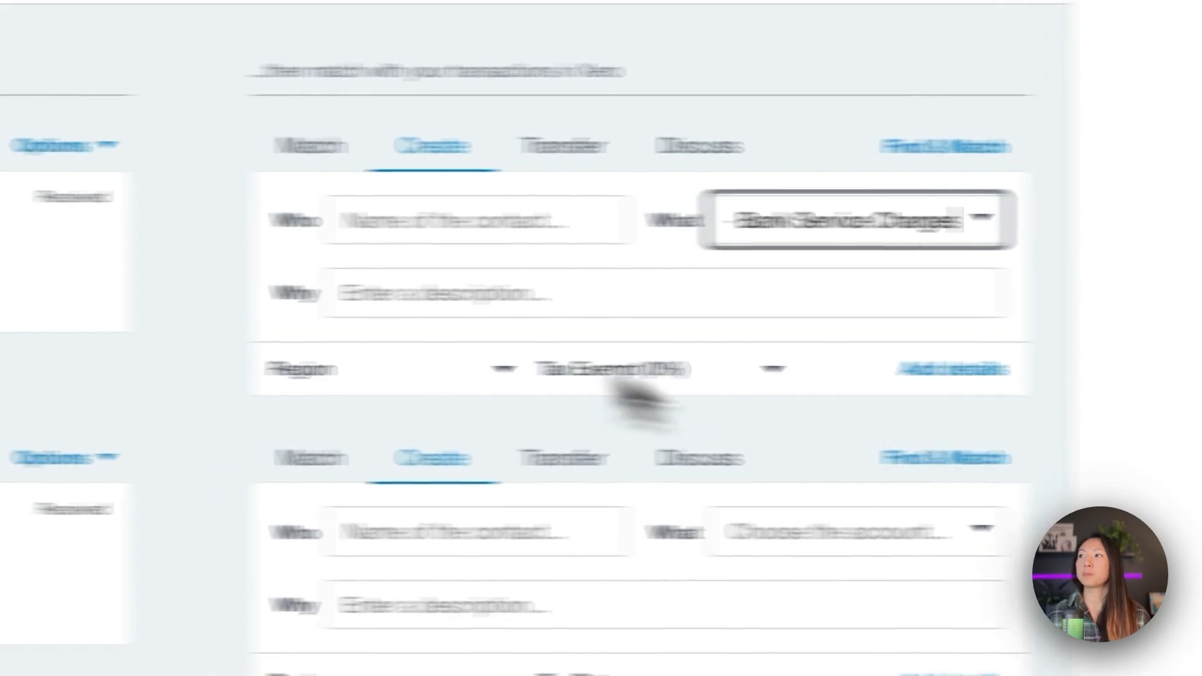
# - Assign the Stripe Fee line to a new contact named Stripe Fees and reconcile it
pyautogui.click(695, 221)
pyautogui.write('Stripe Fees')
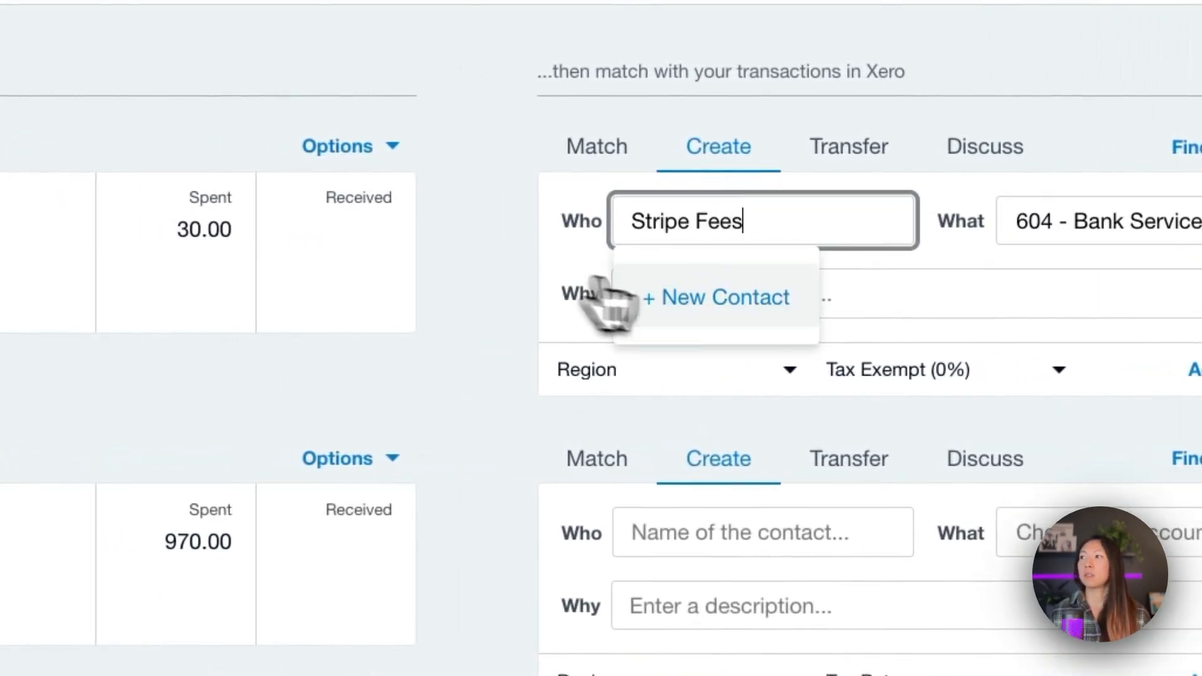
pyautogui.click(626, 296)
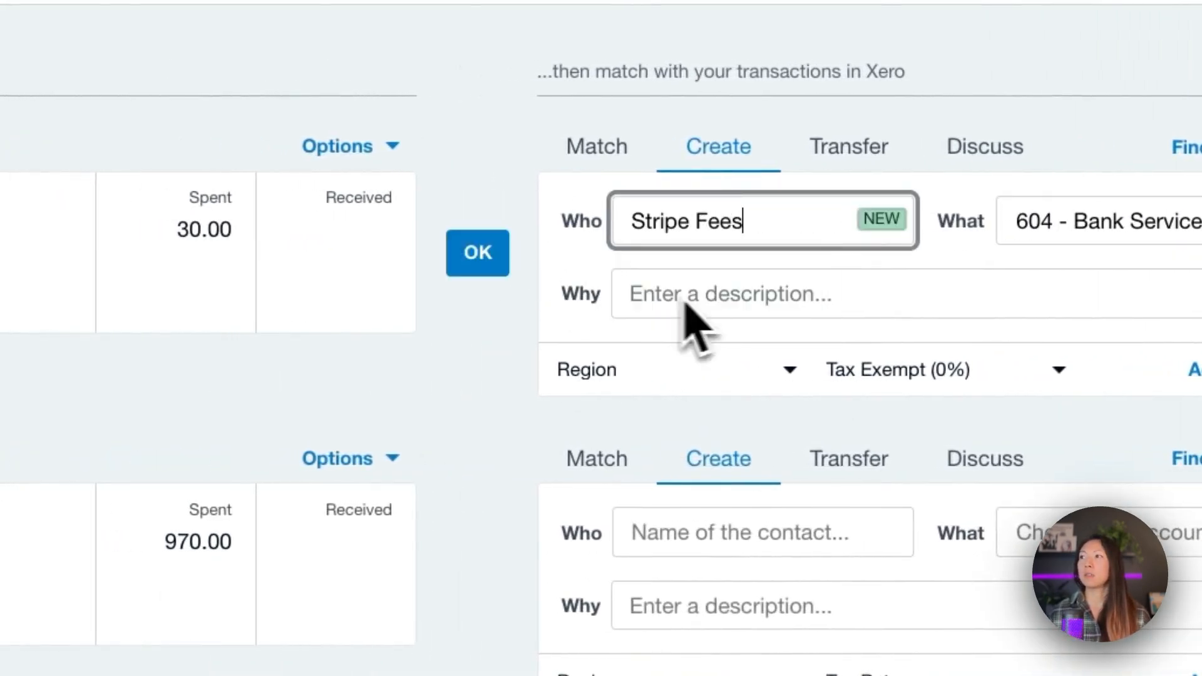
pyautogui.click(489, 266)
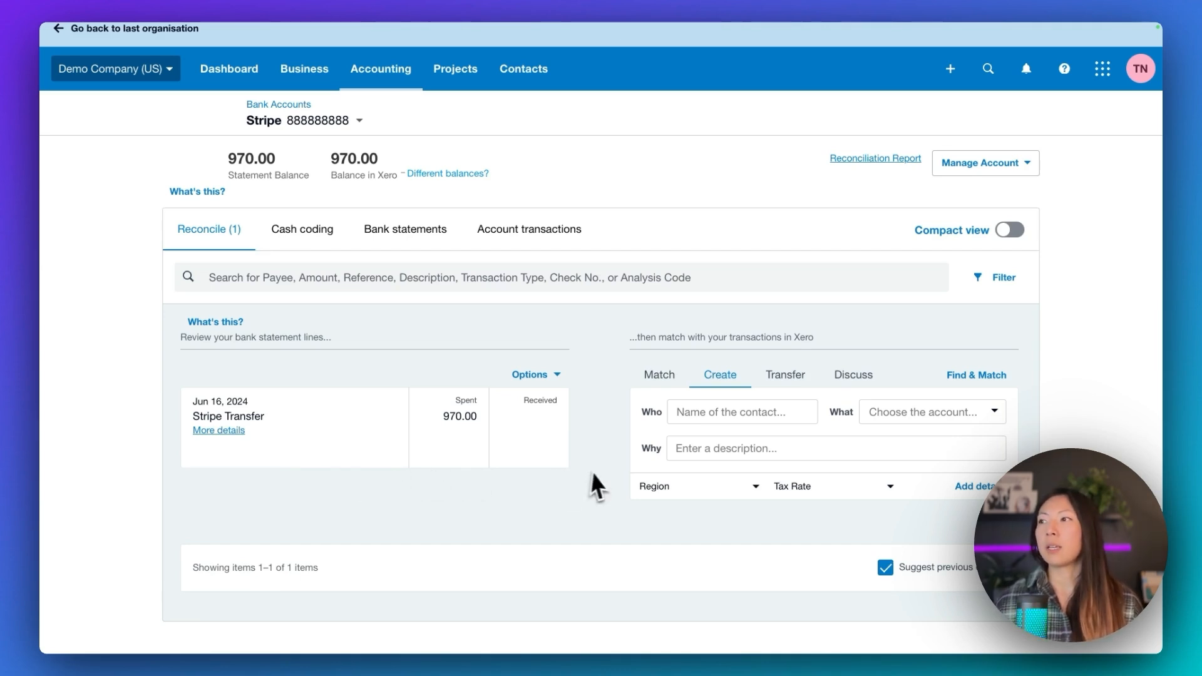
# - Reconcile the Jun 16 Stripe Transfer line as a bank transfer to the Checking Account
pyautogui.click(788, 386)
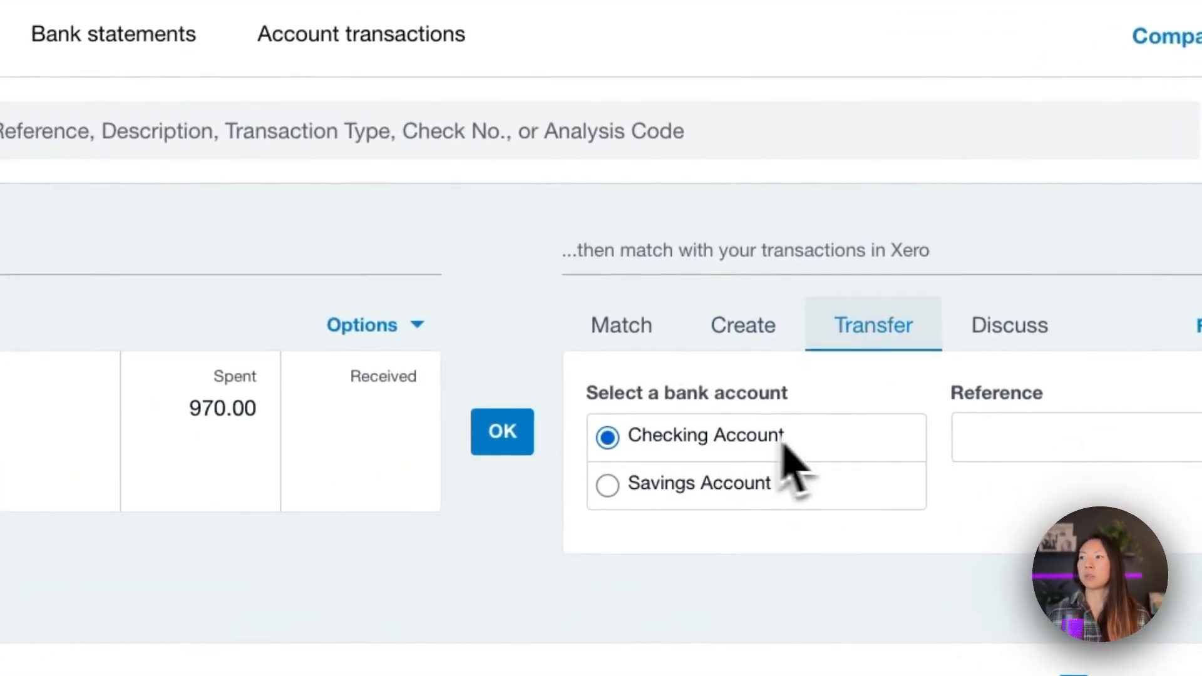
pyautogui.click(503, 441)
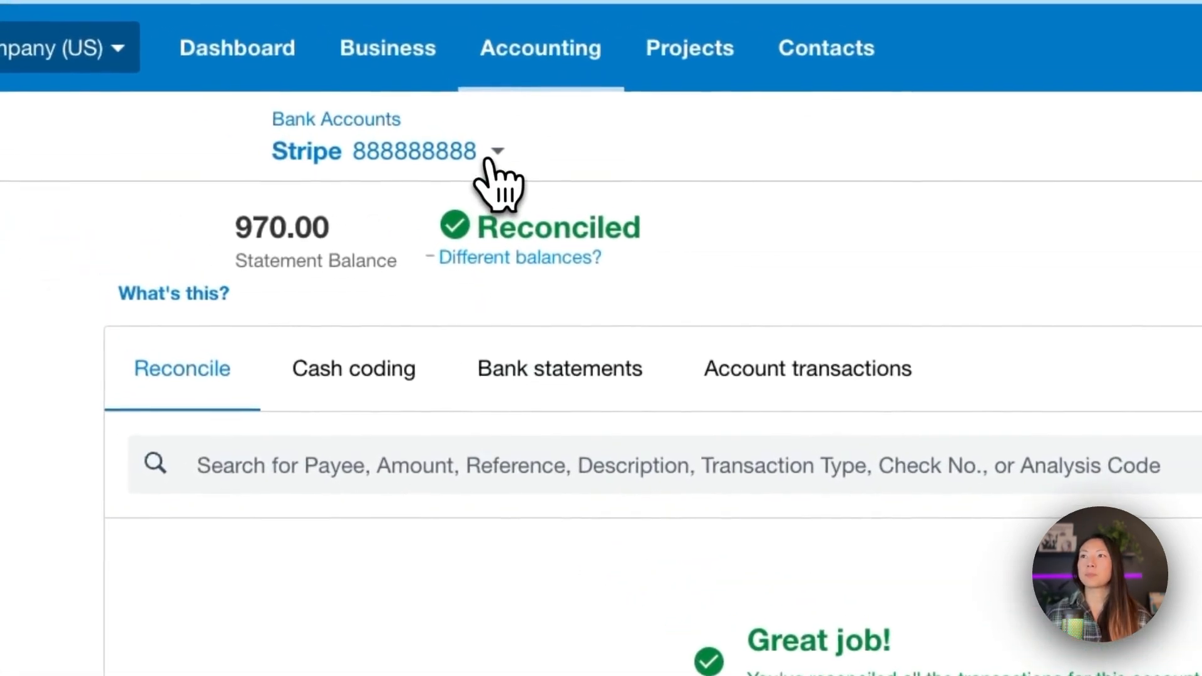
# - Switch to the Checking Account, check the Jun 14 Stripe Transfer's statement details, and reconcile it with the suggested bank transfer from Stripe
pyautogui.click(443, 157)
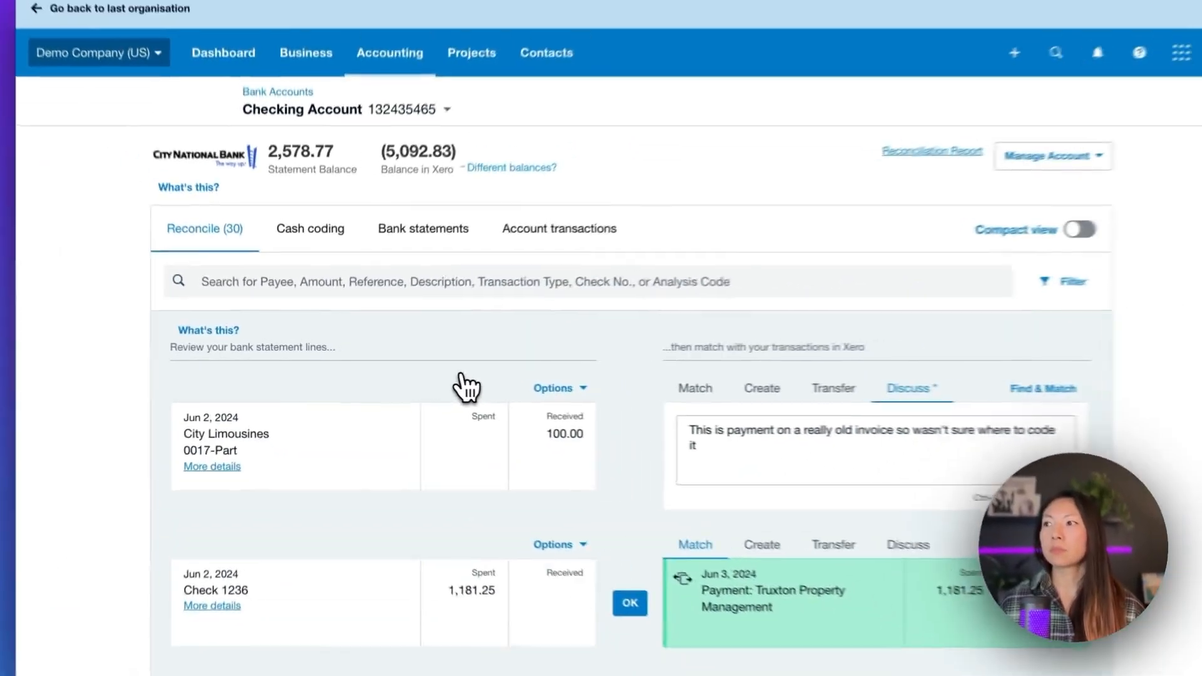
pyautogui.scroll(-20, 556, 458)
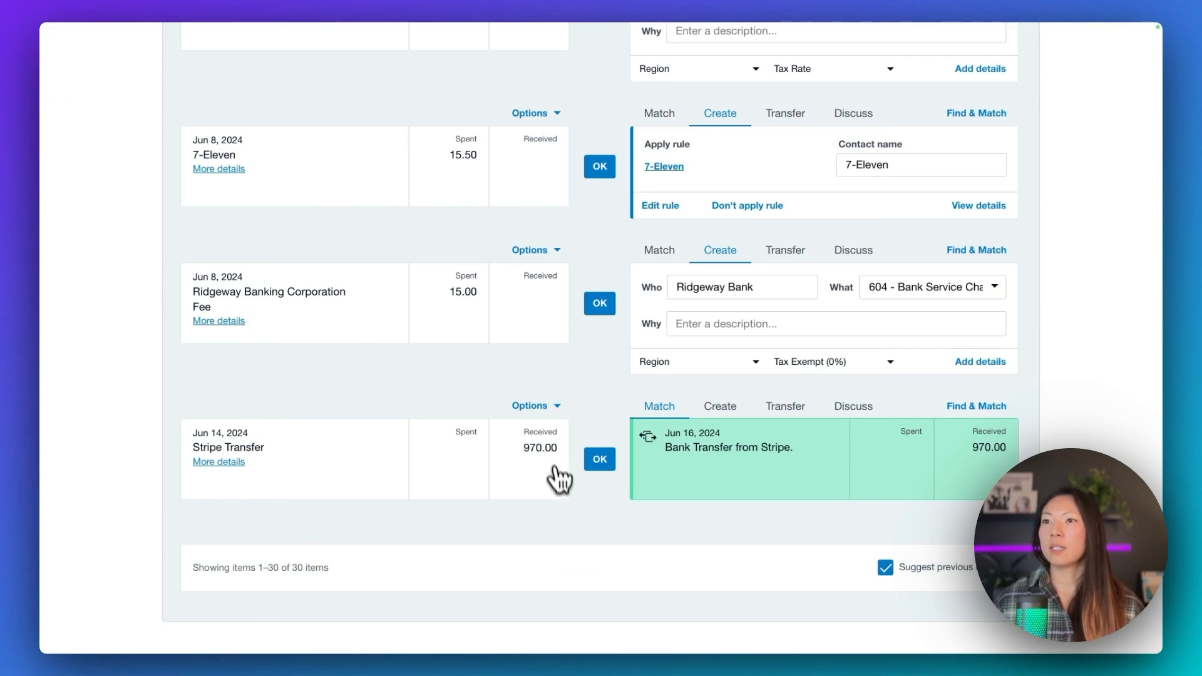
pyautogui.click(221, 462)
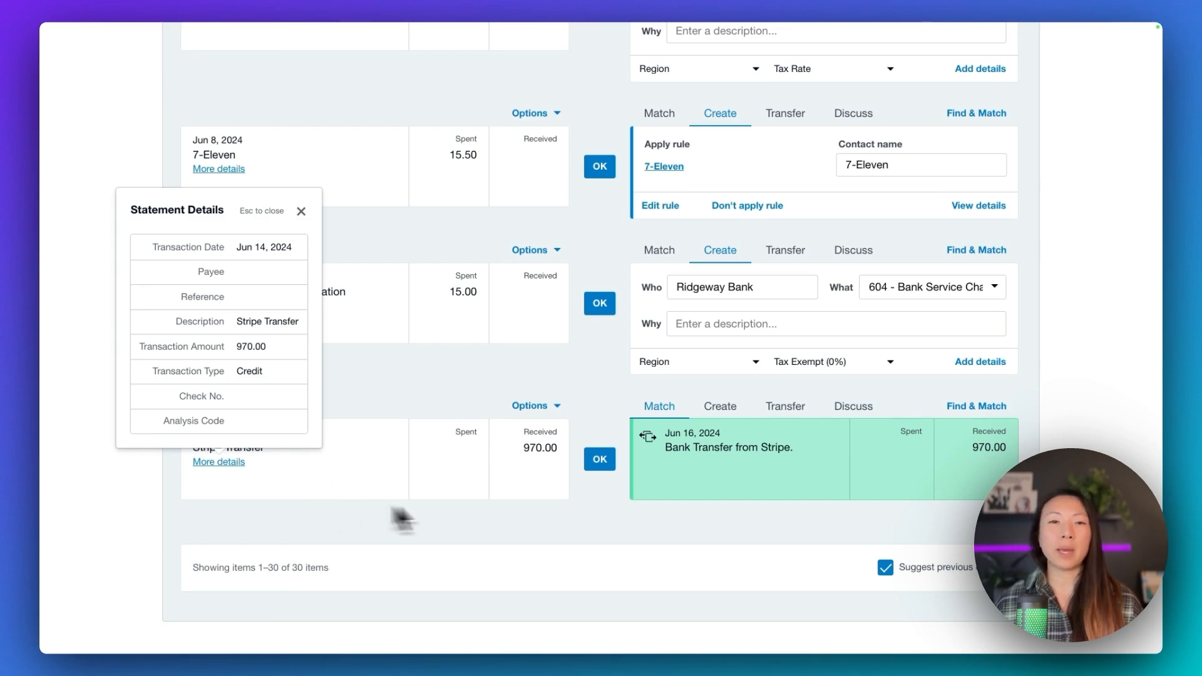
pyautogui.click(301, 212)
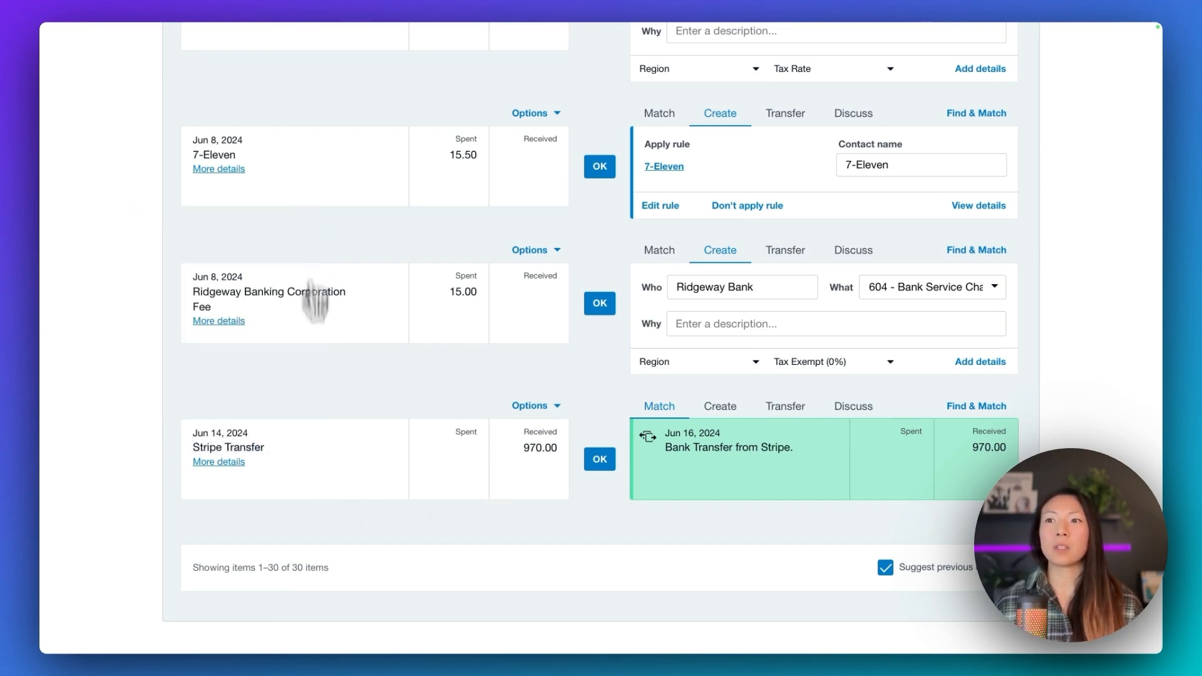
pyautogui.click(599, 461)
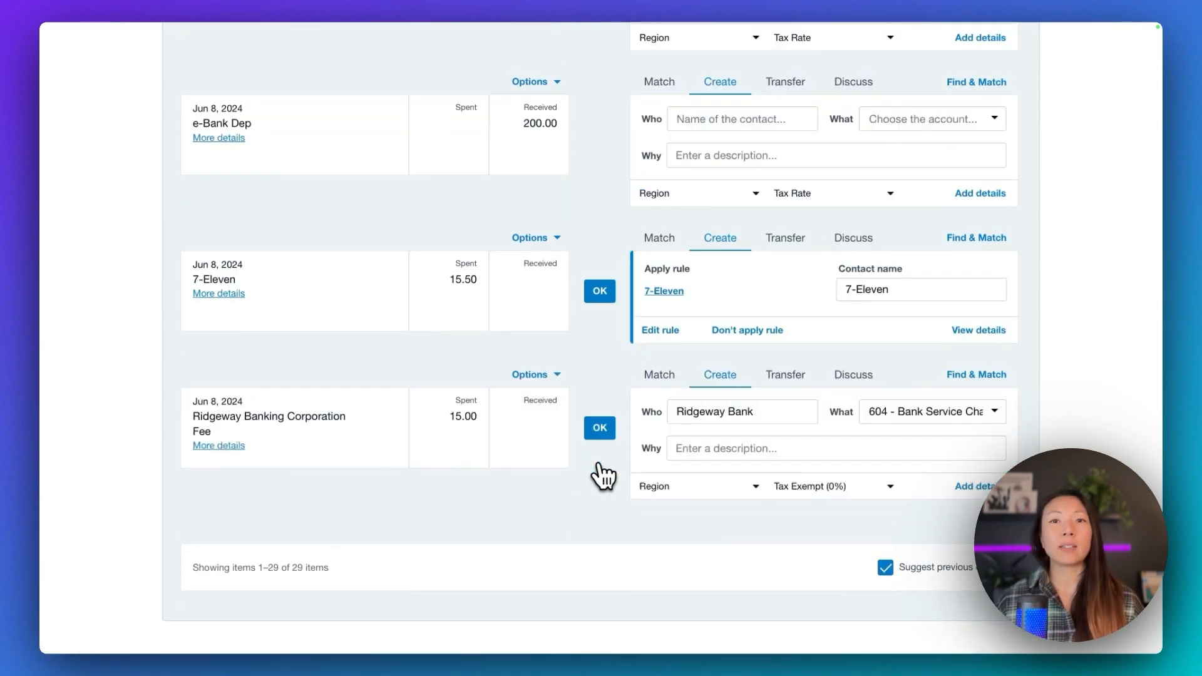